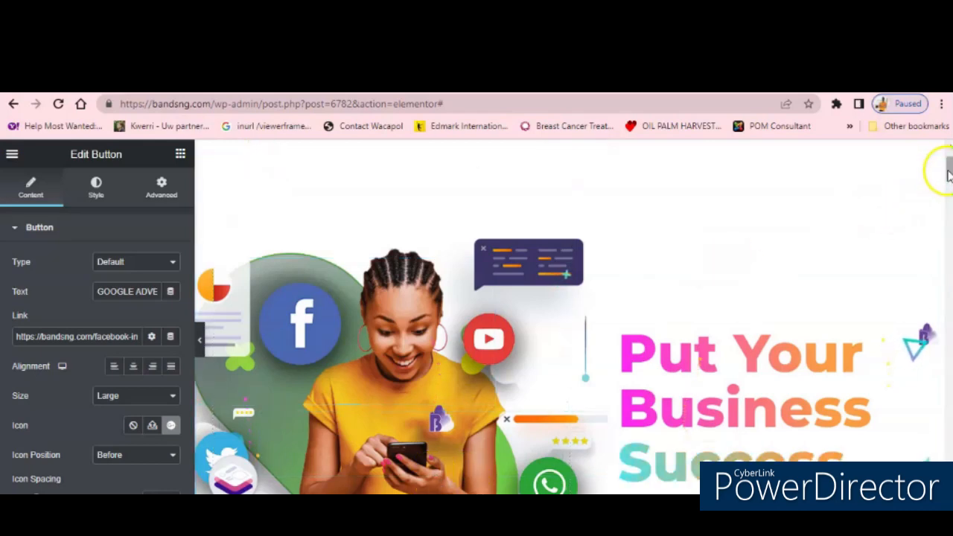
- Look over the page from its header and hero banner down to the website and ads boxes
{"action": "left_click_drag", "start_coordinate": [950, 175], "coordinate": [948, 206]}
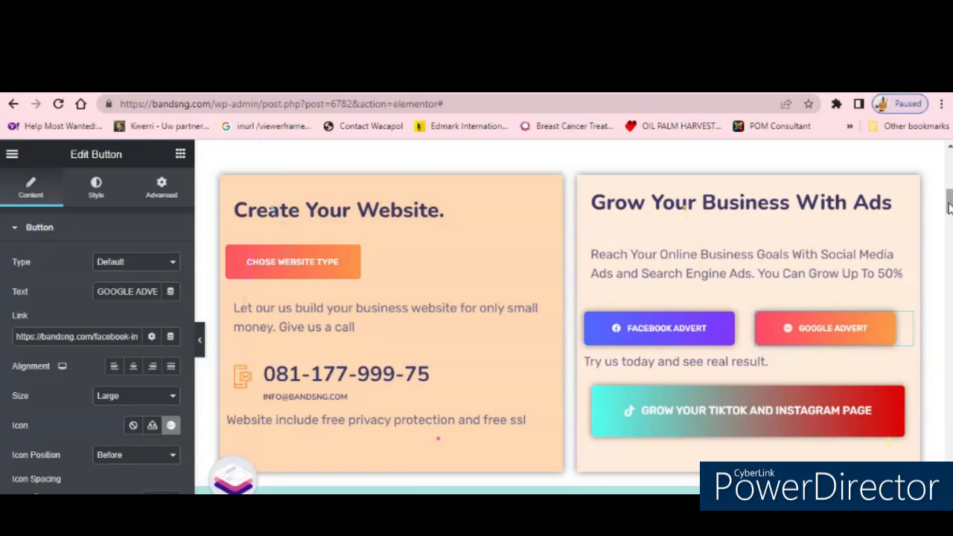
{"action": "scroll", "coordinate": [949, 203], "scroll_direction": "down", "scroll_amount": 1}
{"action": "scroll", "coordinate": [949, 202], "scroll_direction": "up", "scroll_amount": 1}
{"action": "scroll", "coordinate": [949, 201], "scroll_direction": "down", "scroll_amount": 2}
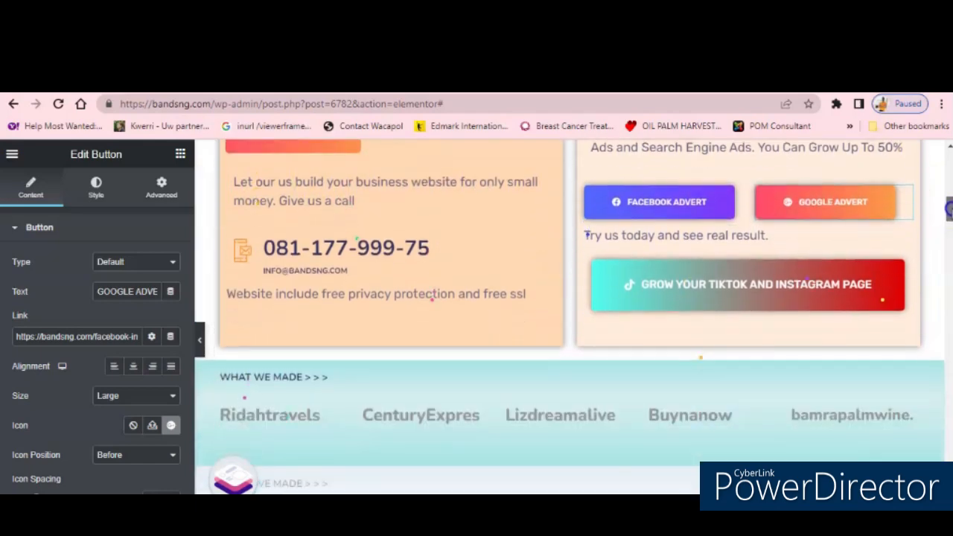
{"action": "scroll", "coordinate": [950, 201], "scroll_direction": "up", "scroll_amount": 2}
{"action": "left_click_drag", "start_coordinate": [949, 201], "coordinate": [948, 164]}
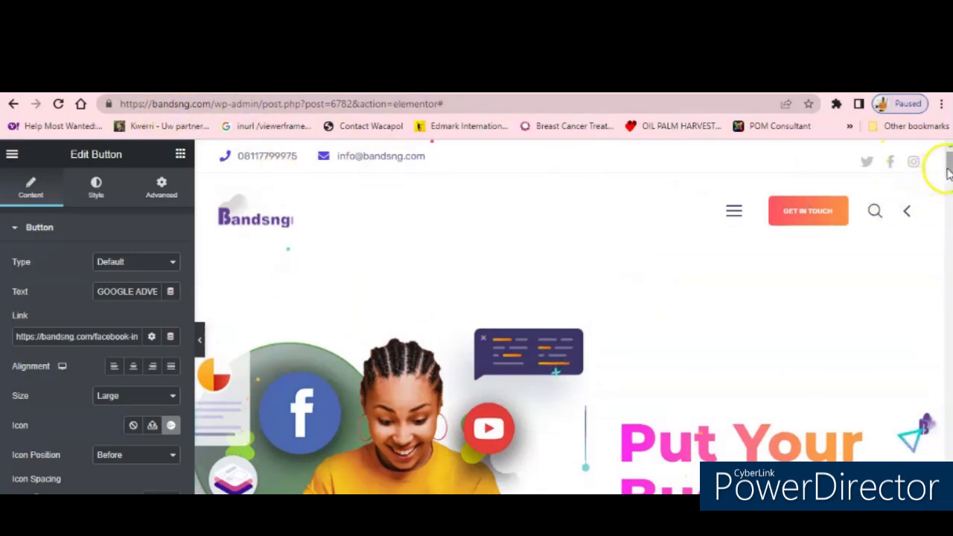
{"action": "left_click_drag", "start_coordinate": [948, 169], "coordinate": [946, 167]}
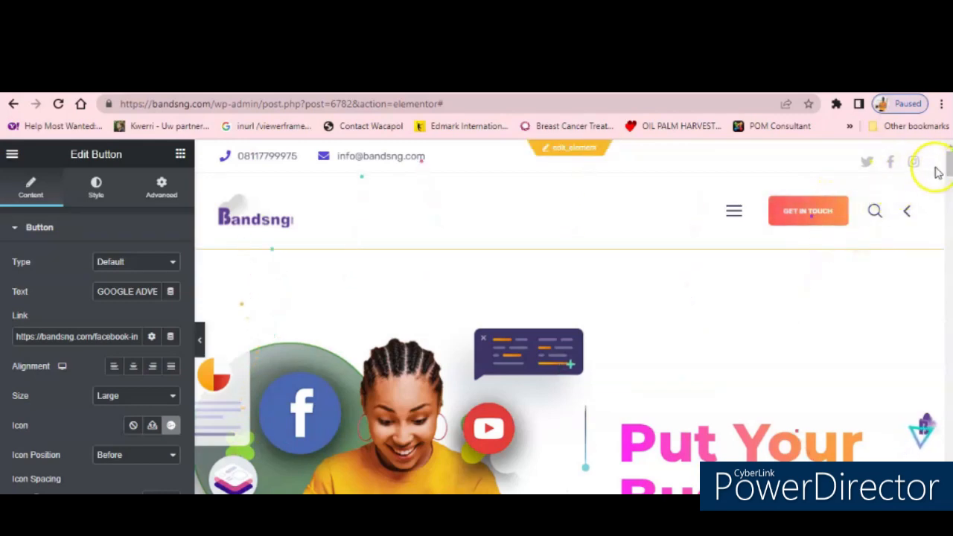
{"action": "left_click_drag", "start_coordinate": [948, 168], "coordinate": [948, 210]}
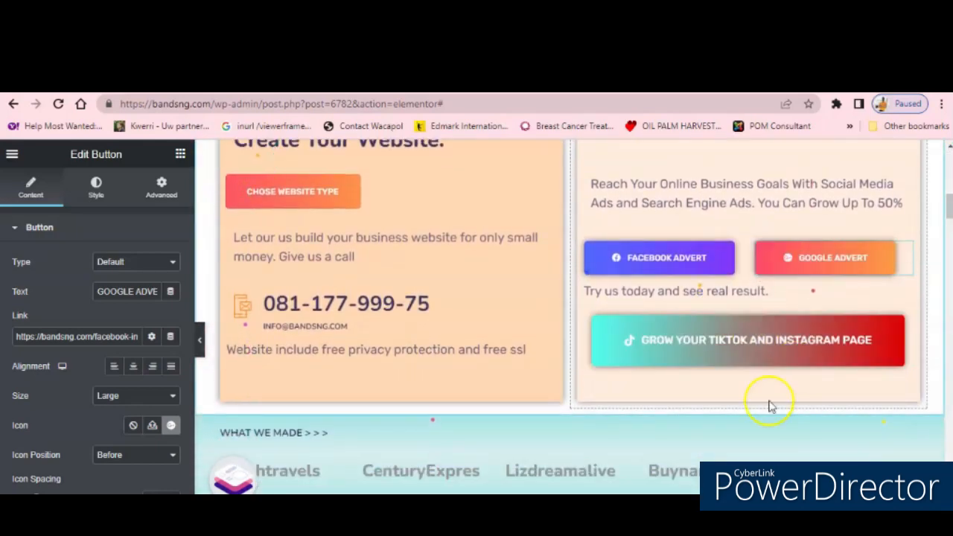
- Add a Button widget below the TikTok and Instagram button, and delete it again
{"action": "left_click", "coordinate": [754, 346]}
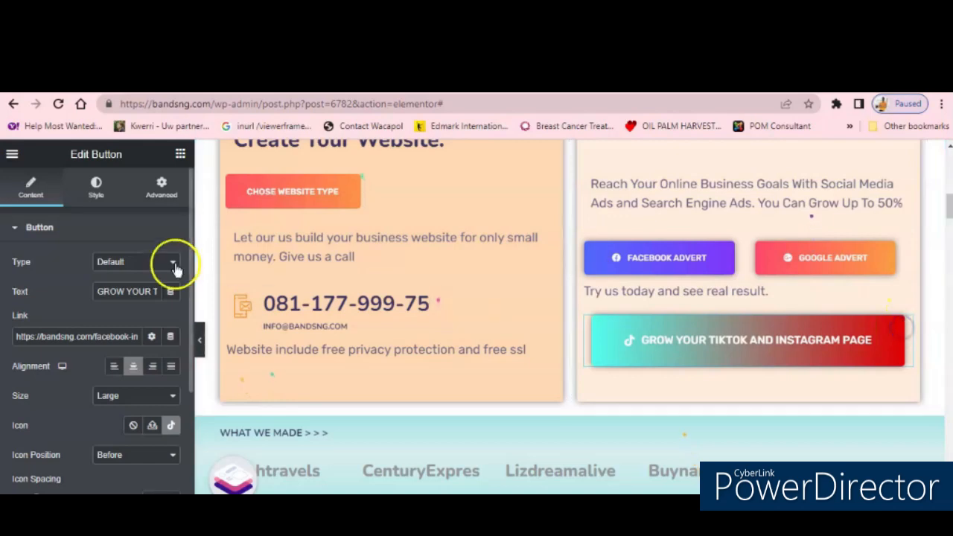
{"action": "left_click", "coordinate": [179, 155]}
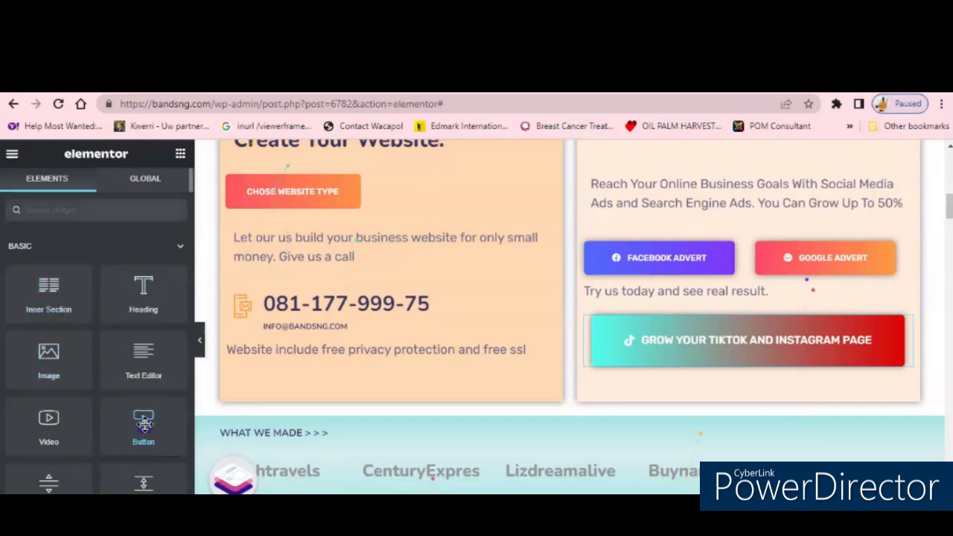
{"action": "left_click_drag", "start_coordinate": [226, 424], "coordinate": [680, 340]}
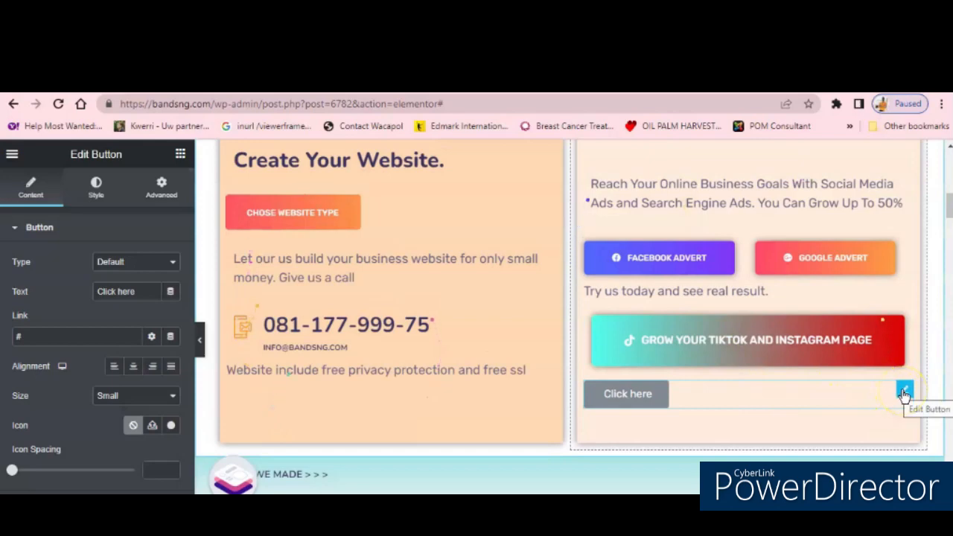
{"action": "right_click", "coordinate": [905, 395]}
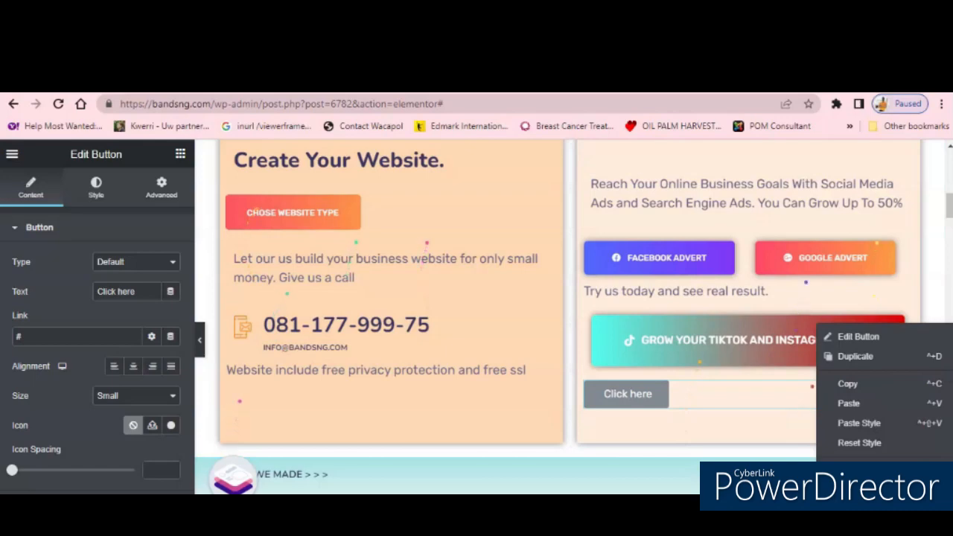
{"action": "left_click", "coordinate": [849, 499]}
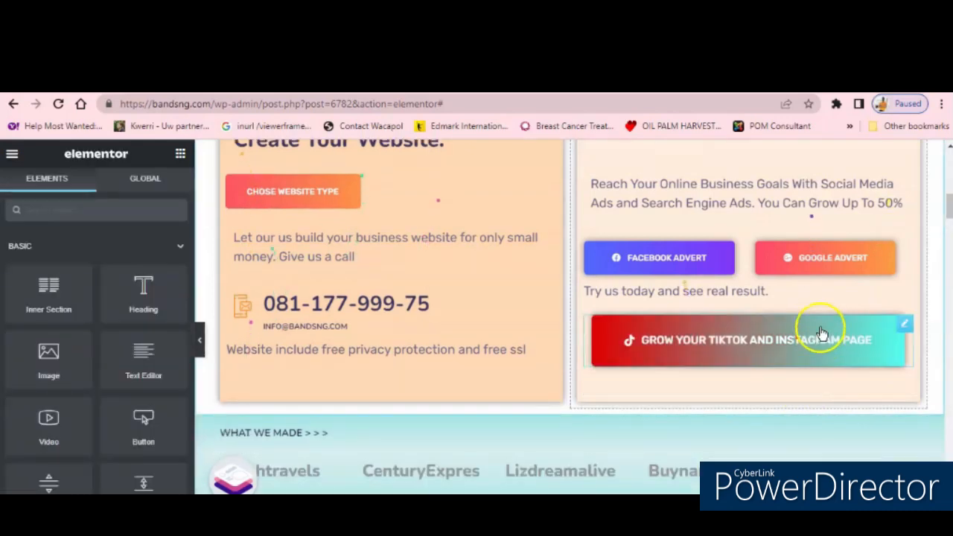
- Examine the TikTok and Instagram button's style settings, including both gradient colors of its normal state
{"action": "left_click", "coordinate": [905, 327]}
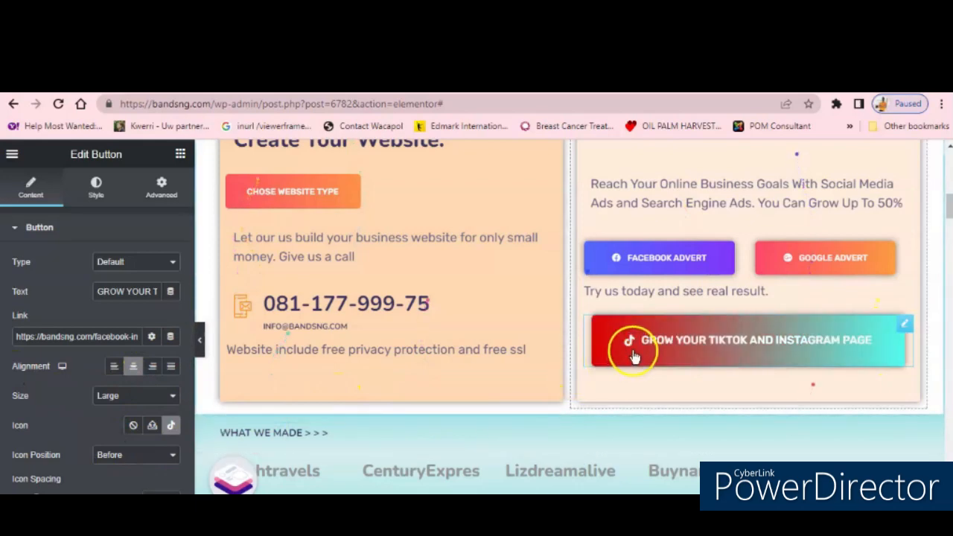
{"action": "left_click", "coordinate": [96, 192]}
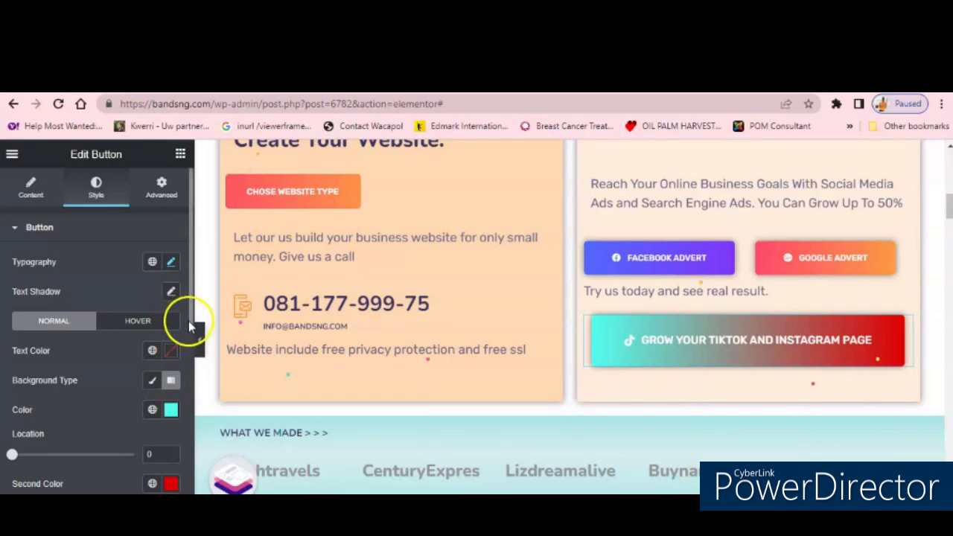
{"action": "scroll", "coordinate": [189, 328], "scroll_direction": "down", "scroll_amount": 5}
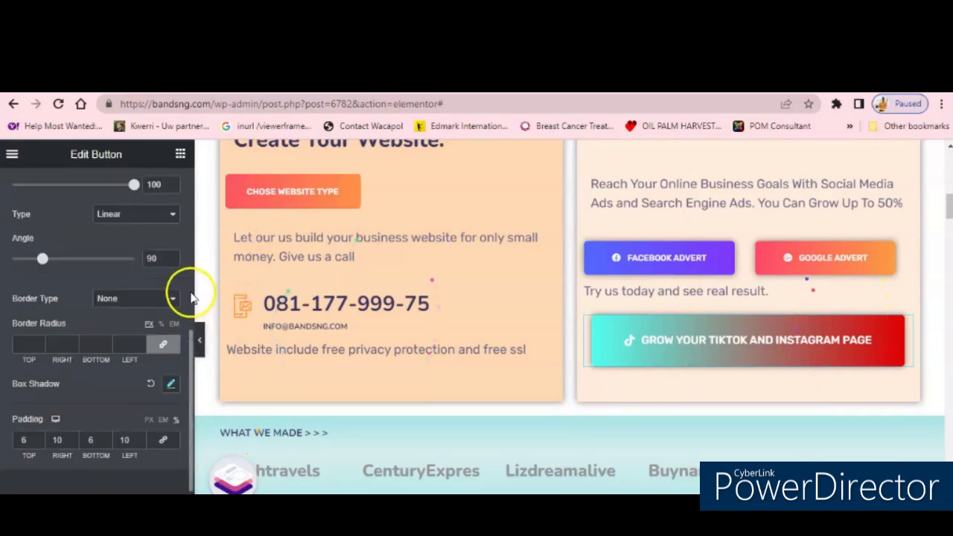
{"action": "scroll", "coordinate": [188, 297], "scroll_direction": "up", "scroll_amount": 5}
{"action": "left_click_drag", "start_coordinate": [191, 301], "coordinate": [192, 326]}
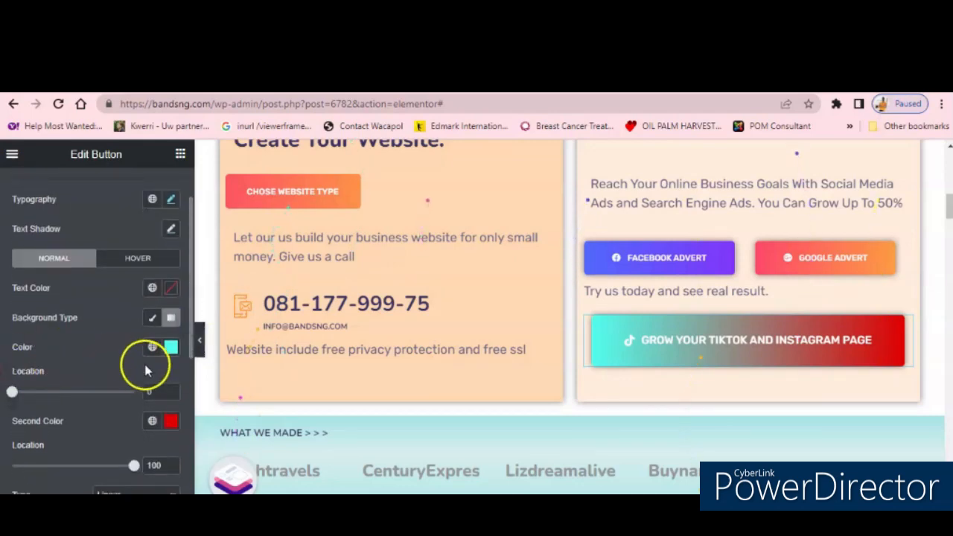
{"action": "left_click", "coordinate": [171, 348]}
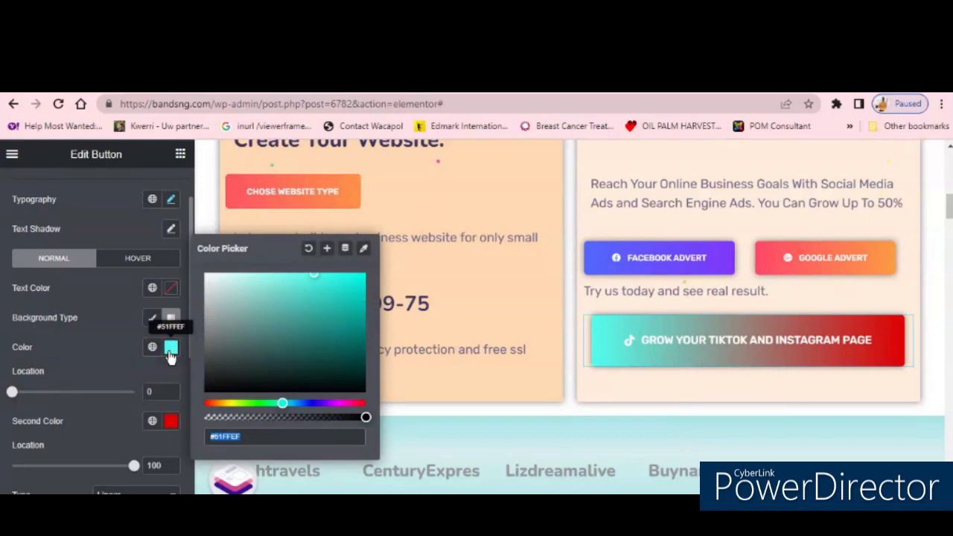
{"action": "left_click", "coordinate": [90, 355]}
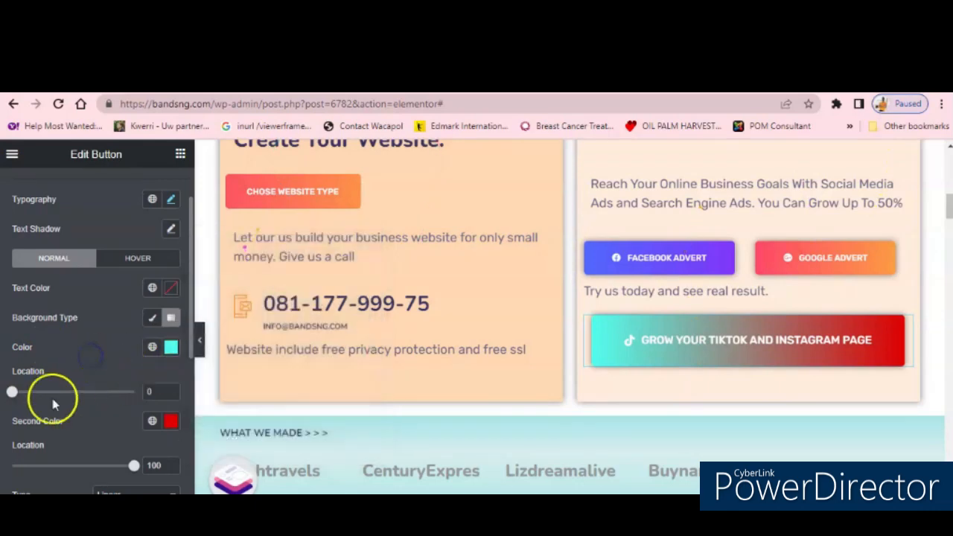
{"action": "left_click", "coordinate": [171, 423]}
{"action": "left_click", "coordinate": [121, 425]}
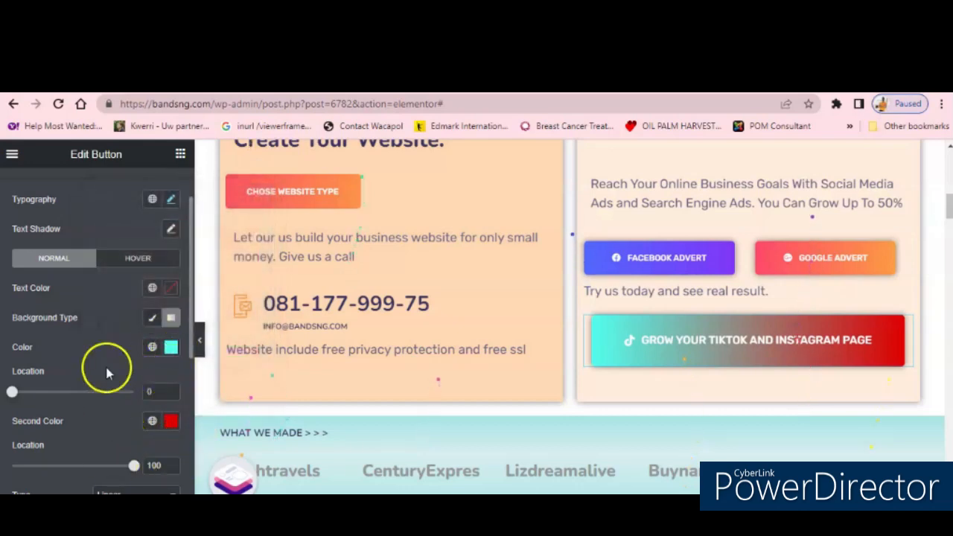
- Compare the gradient colors of the button's hover state with those of its normal state
{"action": "left_click", "coordinate": [130, 258]}
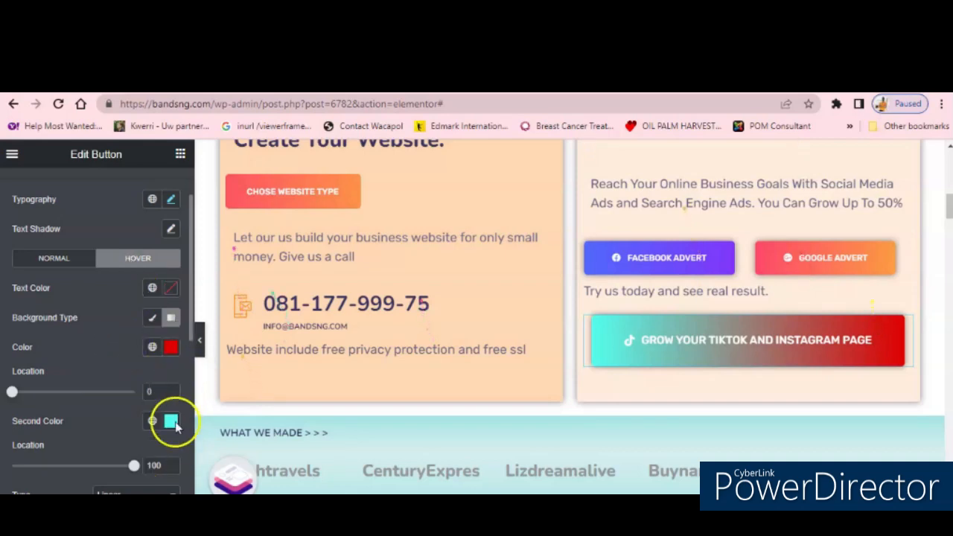
{"action": "left_click", "coordinate": [69, 261]}
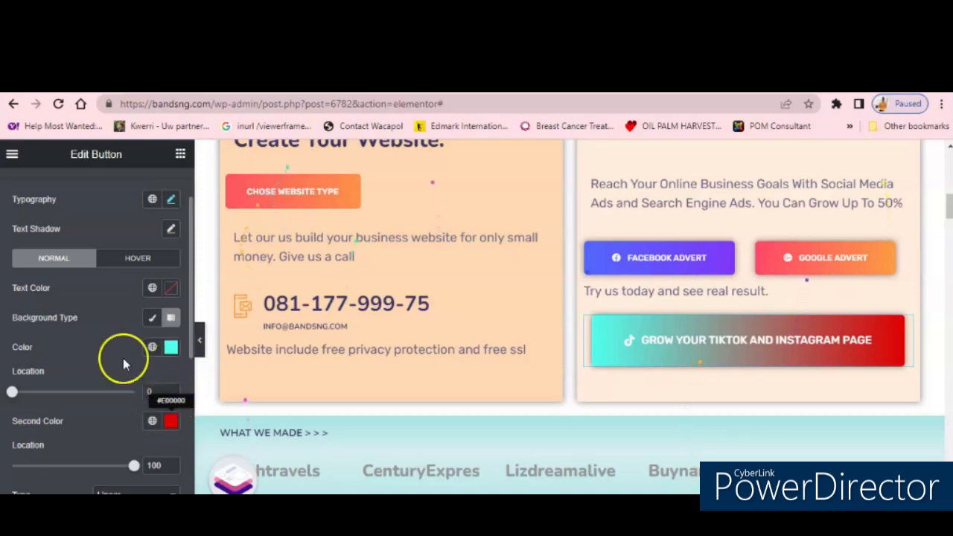
{"action": "left_click", "coordinate": [117, 261]}
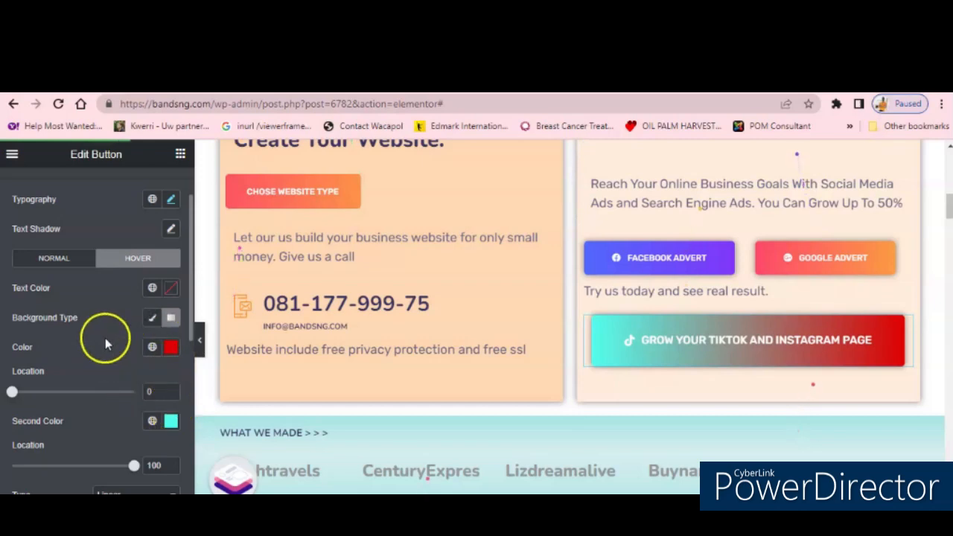
- Set the angle of the button's hover-state gradient to 45
{"action": "left_click_drag", "start_coordinate": [191, 330], "coordinate": [191, 382]}
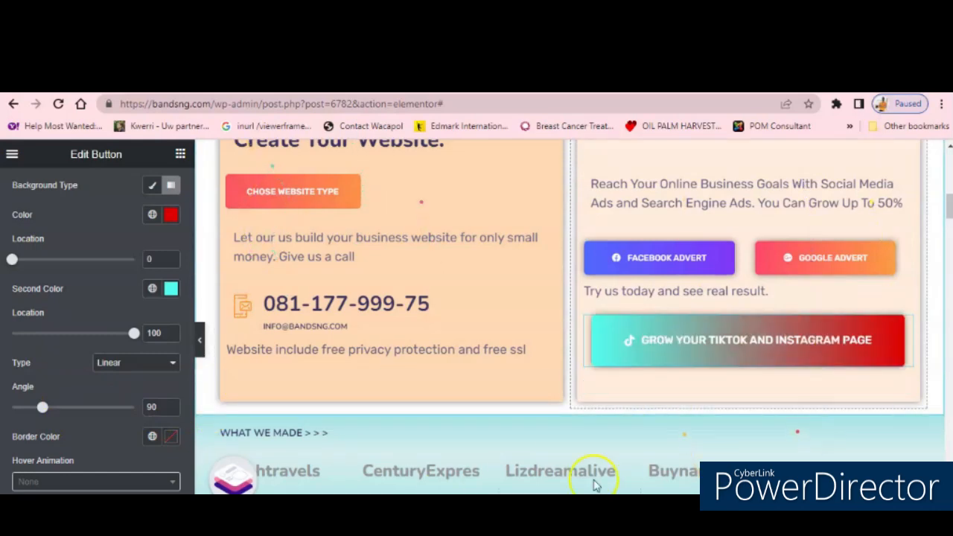
{"action": "left_click_drag", "start_coordinate": [154, 404], "coordinate": [139, 407]}
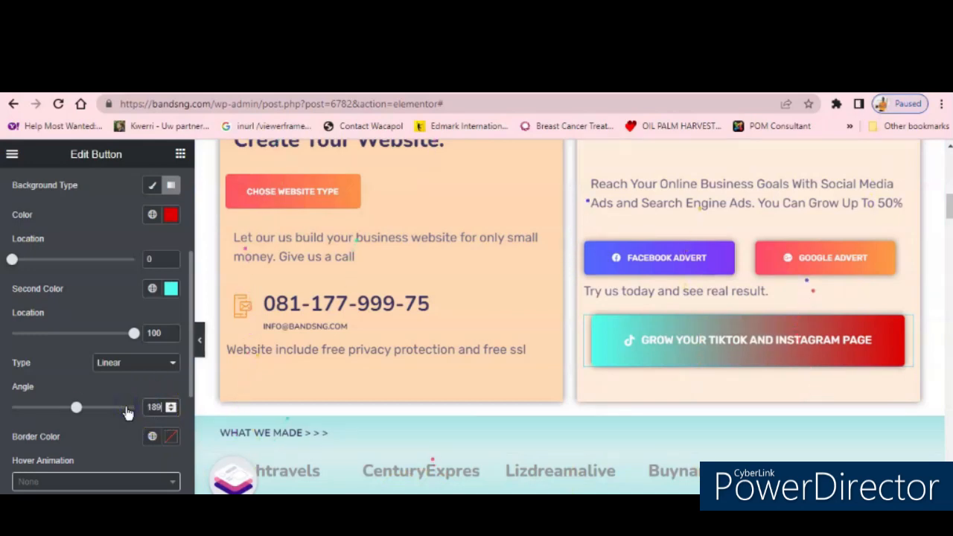
{"action": "left_click", "coordinate": [83, 418]}
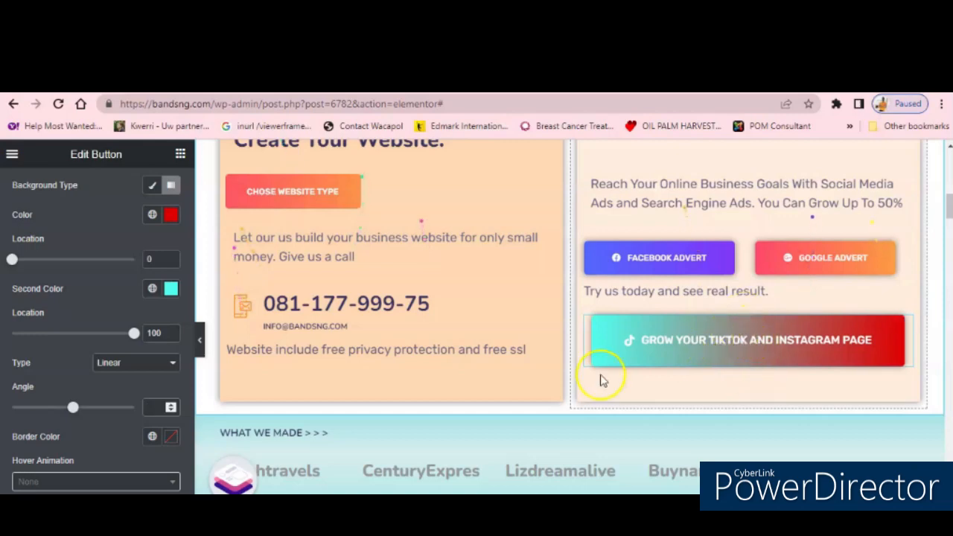
{"action": "left_click", "coordinate": [152, 411]}
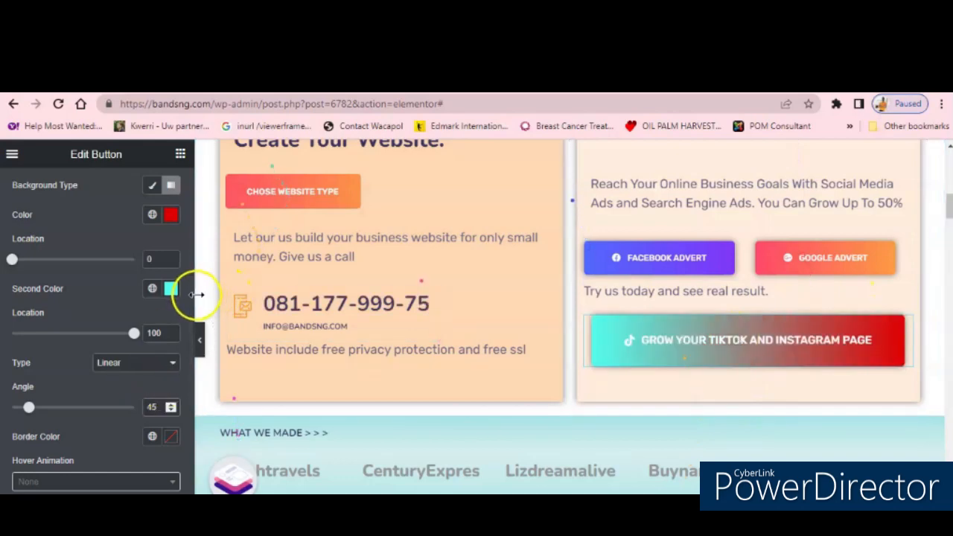
- Try an angle of 180 for the button's normal-state gradient
{"action": "scroll", "coordinate": [190, 294], "scroll_direction": "down", "scroll_amount": 3}
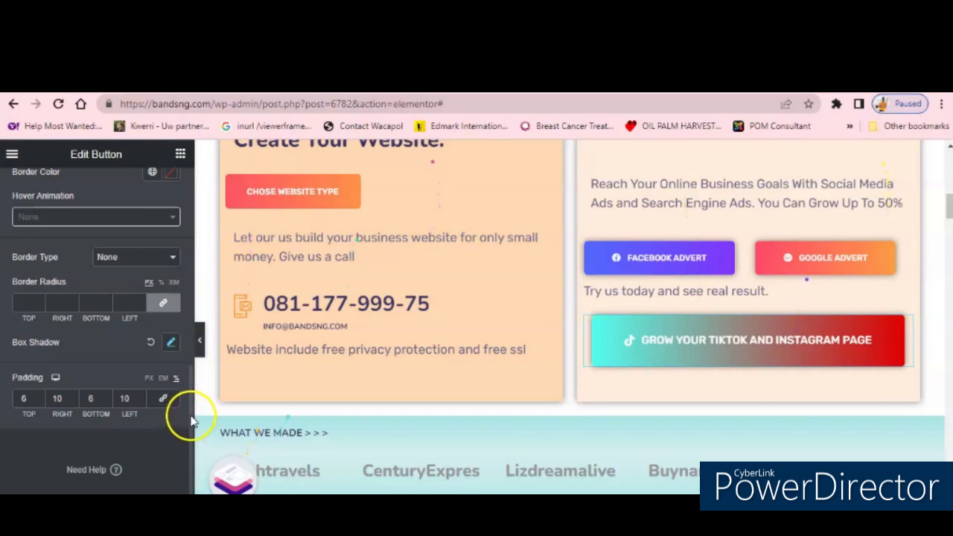
{"action": "left_click_drag", "start_coordinate": [192, 421], "coordinate": [191, 257]}
{"action": "left_click", "coordinate": [63, 234]}
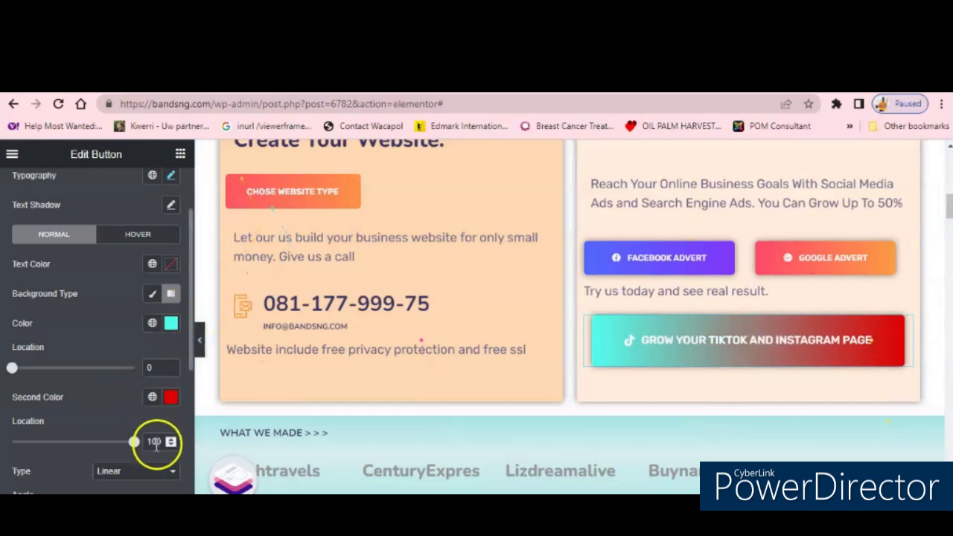
{"action": "left_click_drag", "start_coordinate": [191, 335], "coordinate": [193, 409]}
{"action": "left_click", "coordinate": [156, 343]}
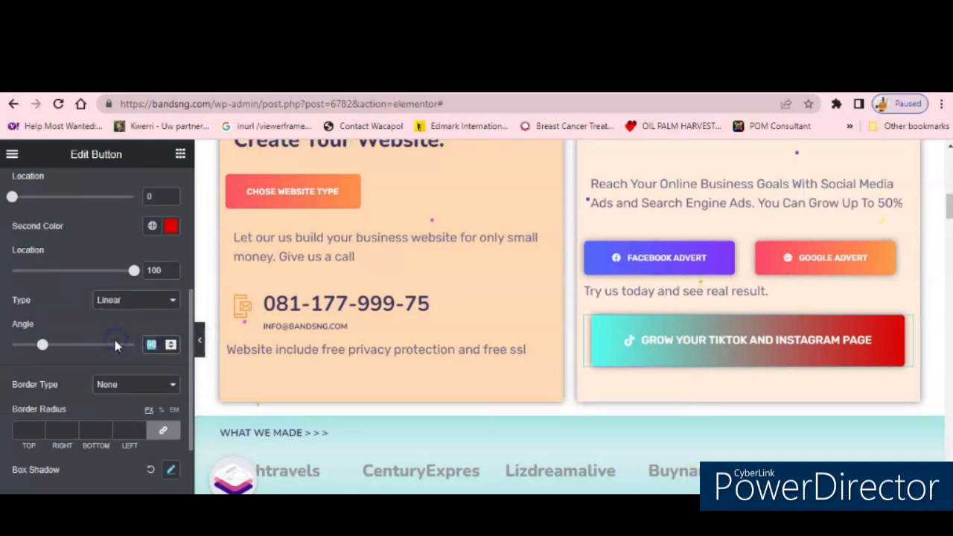
{"action": "type", "text": "1"}
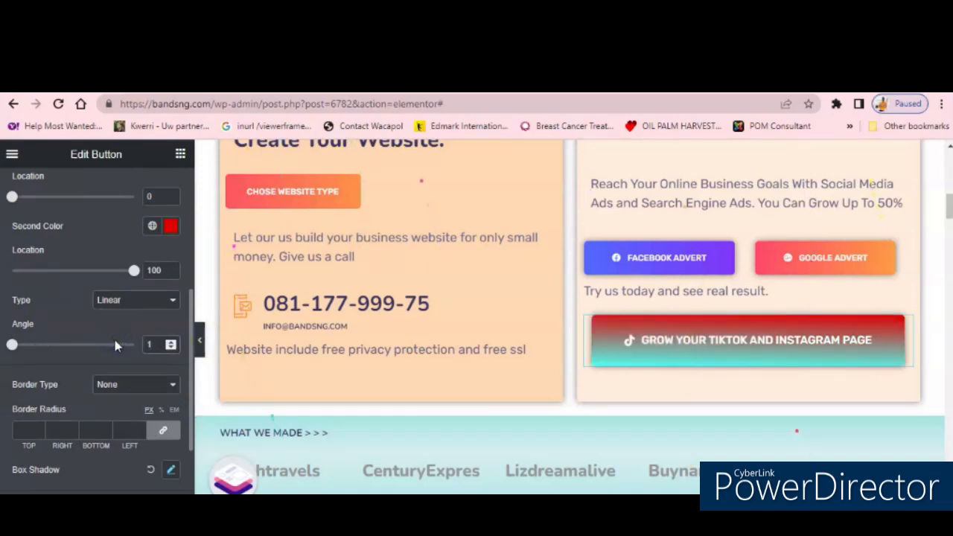
{"action": "type", "text": "80"}
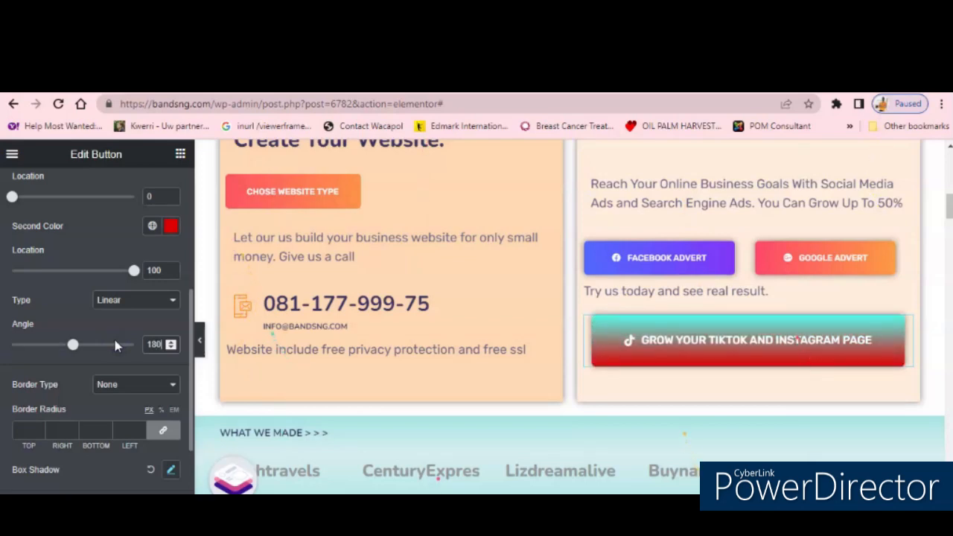
- Restore the angle of the button's normal-state gradient to 90
{"action": "key", "text": "BackSpace"}
{"action": "key", "text": "BackSpace"}
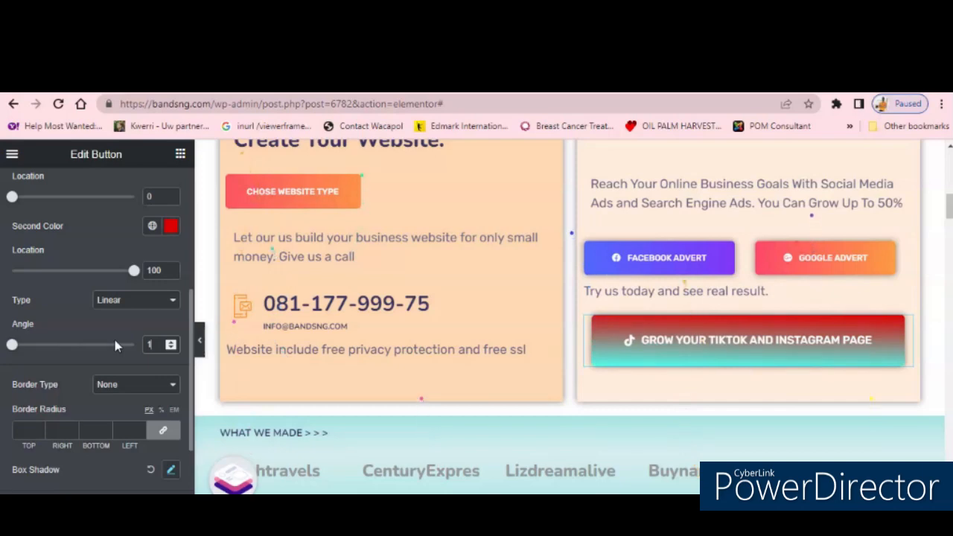
{"action": "key", "text": "BackSpace"}
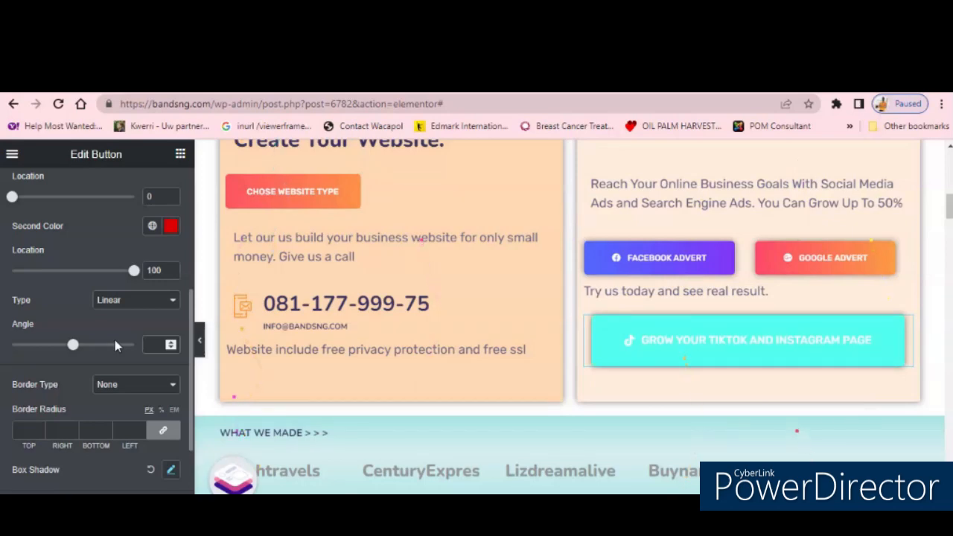
{"action": "type", "text": "90"}
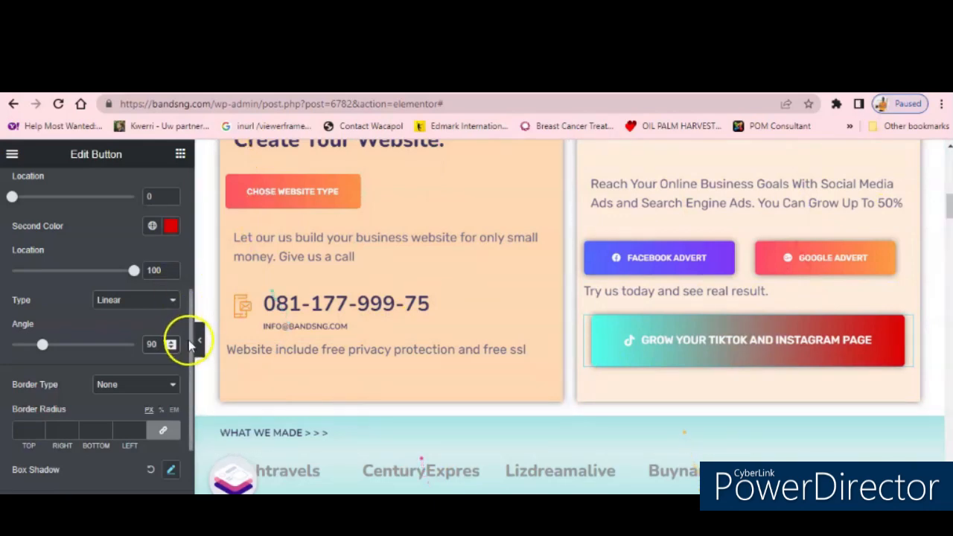
- Try a top padding of 0 on the button, and restore it to 6
{"action": "left_click_drag", "start_coordinate": [191, 344], "coordinate": [191, 396]}
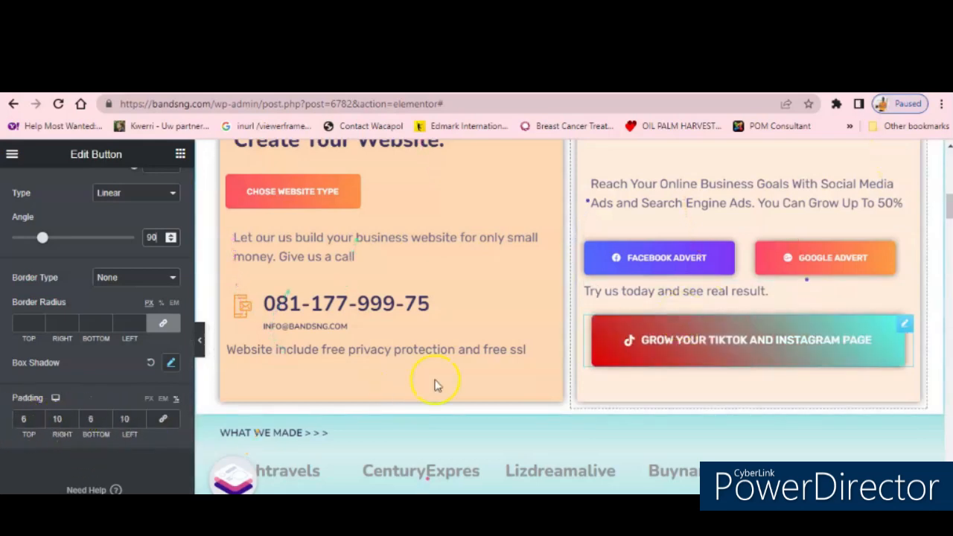
{"action": "type", "text": "0"}
{"action": "double_click", "coordinate": [23, 420]}
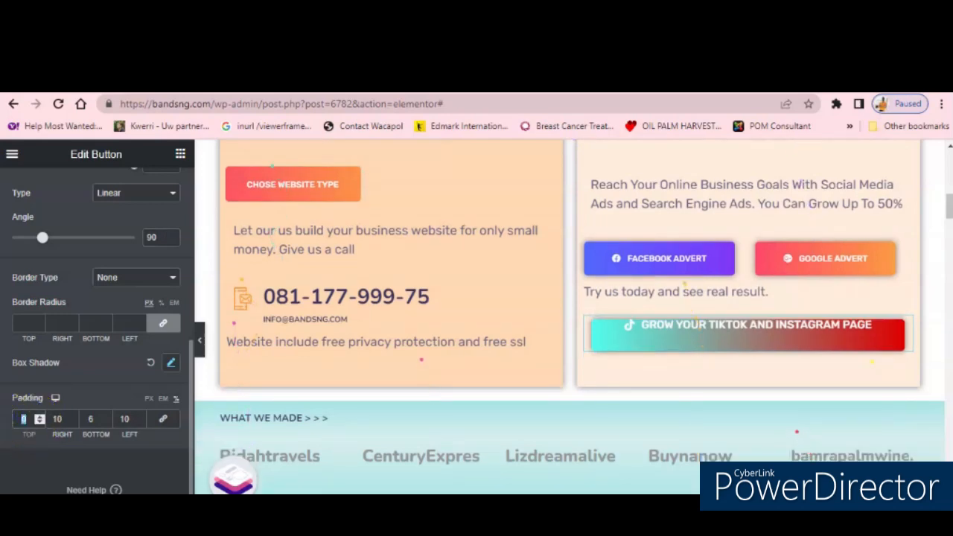
{"action": "type", "text": "6"}
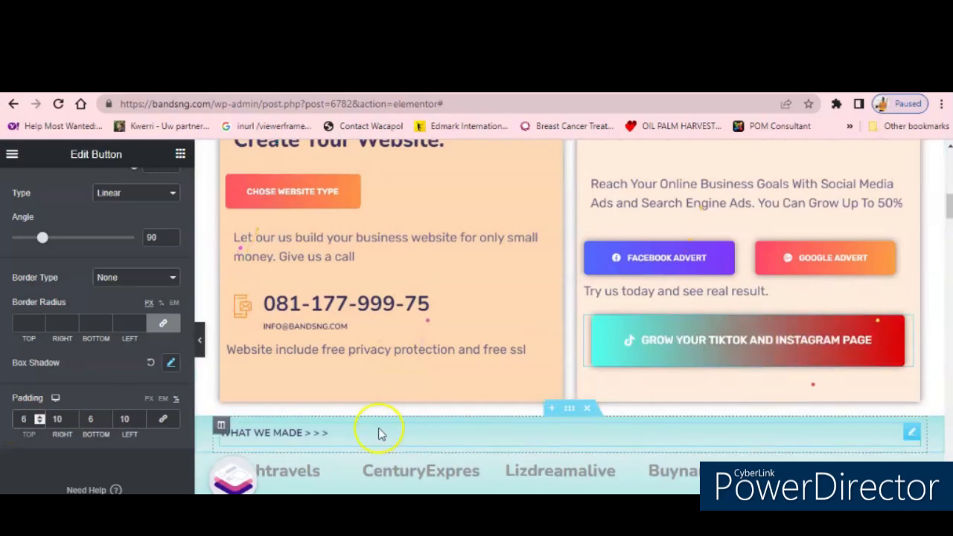
- Try a right padding of 0 on the TikTok and Instagram button, and restore it to 10
{"action": "double_click", "coordinate": [61, 420]}
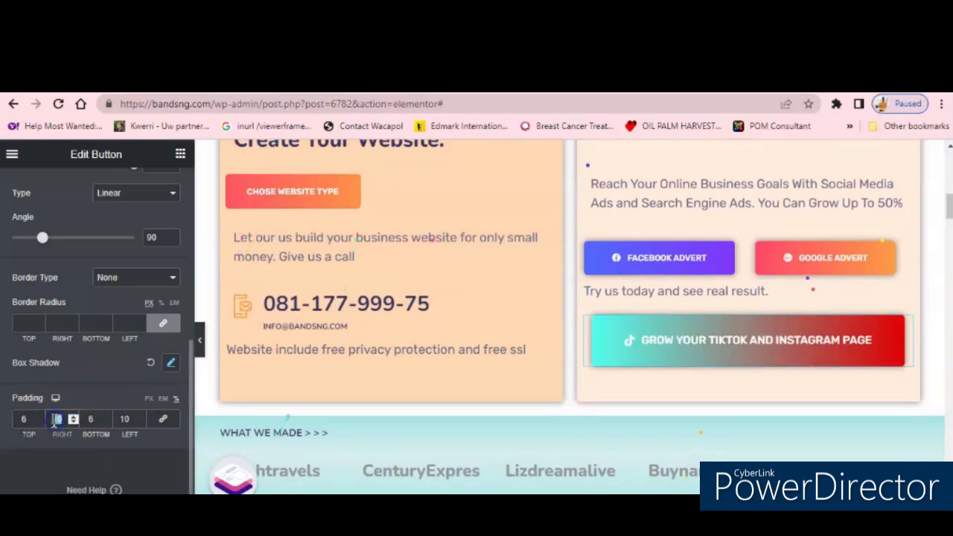
{"action": "type", "text": "0"}
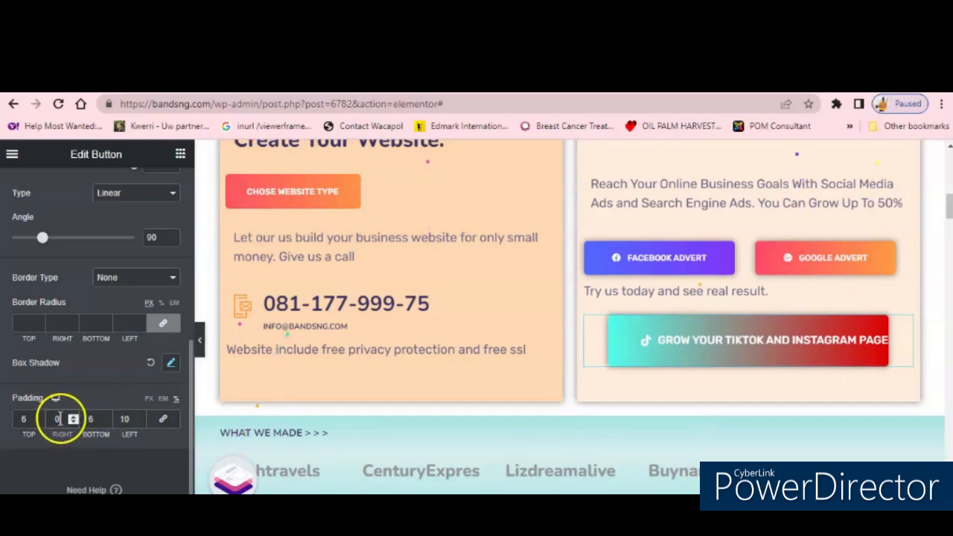
{"action": "type", "text": "10"}
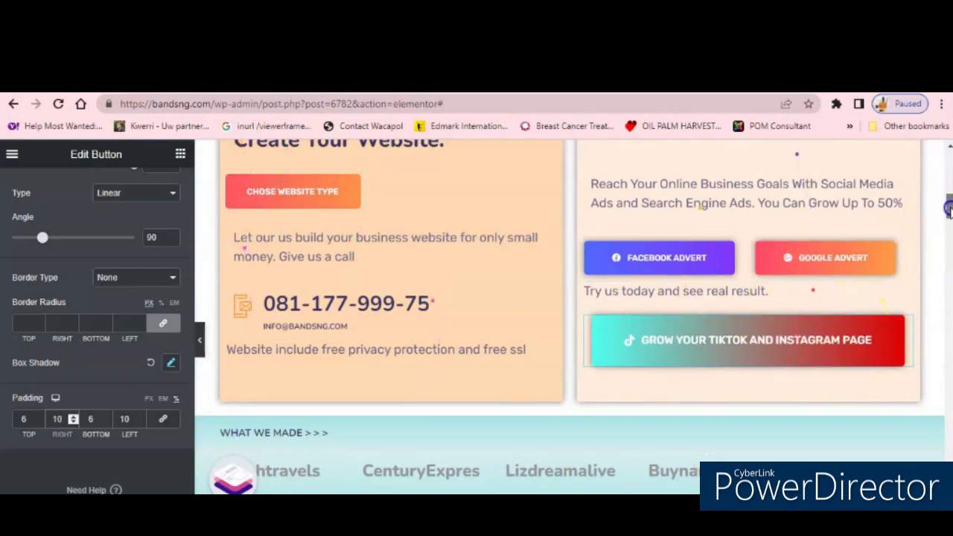
- Examine the page sections below the TikTok and Instagram button, including the hover effect on the website/App Design card, and return to the button
{"action": "scroll", "coordinate": [949, 211], "scroll_direction": "down", "scroll_amount": 6}
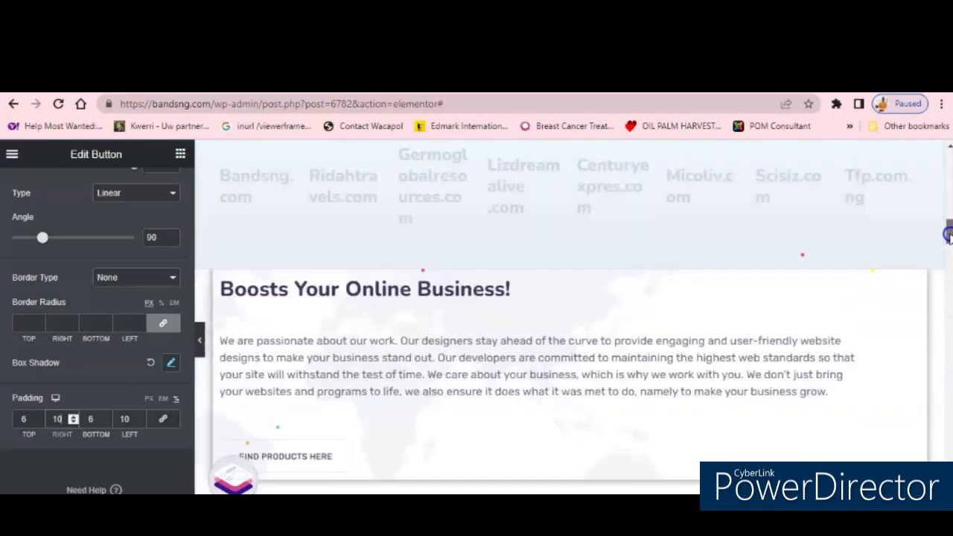
{"action": "scroll", "coordinate": [948, 216], "scroll_direction": "up", "scroll_amount": 4}
{"action": "mouse_move", "coordinate": [947, 215]}
{"action": "left_mouse_down"}
{"action": "mouse_move", "coordinate": [947, 161]}
{"action": "mouse_move", "coordinate": [947, 233]}
{"action": "mouse_move", "coordinate": [946, 212]}
{"action": "left_mouse_up"}
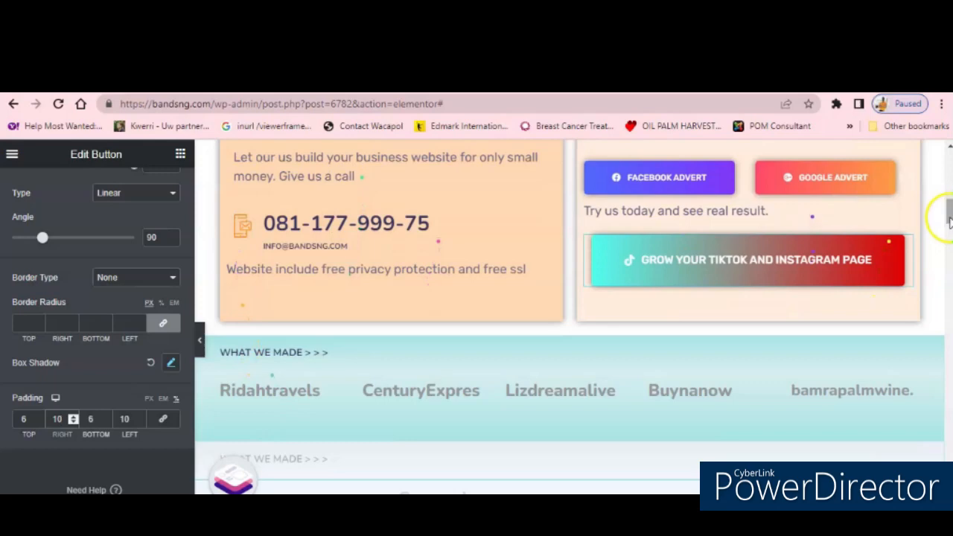
{"action": "left_click_drag", "start_coordinate": [948, 216], "coordinate": [948, 221]}
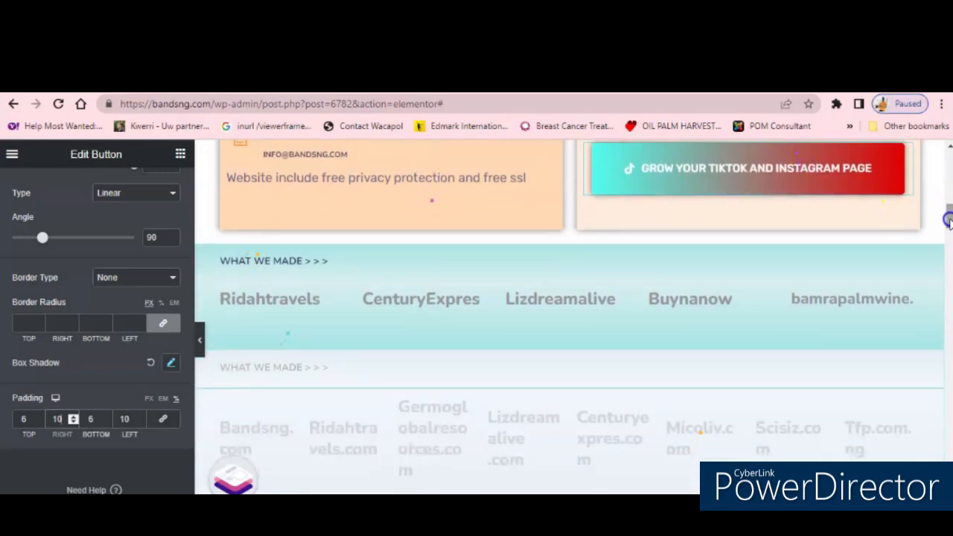
{"action": "left_click_drag", "start_coordinate": [949, 224], "coordinate": [950, 256]}
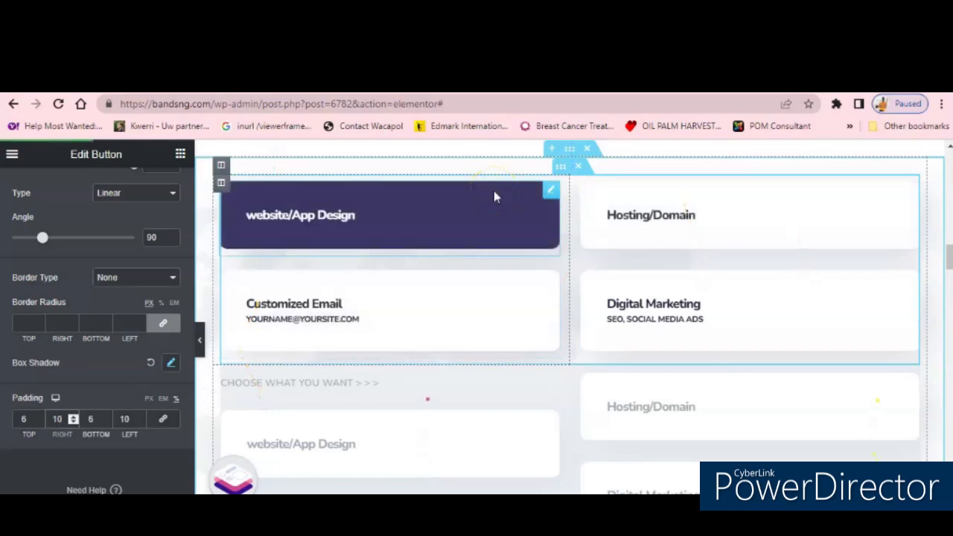
{"action": "left_click", "coordinate": [519, 201]}
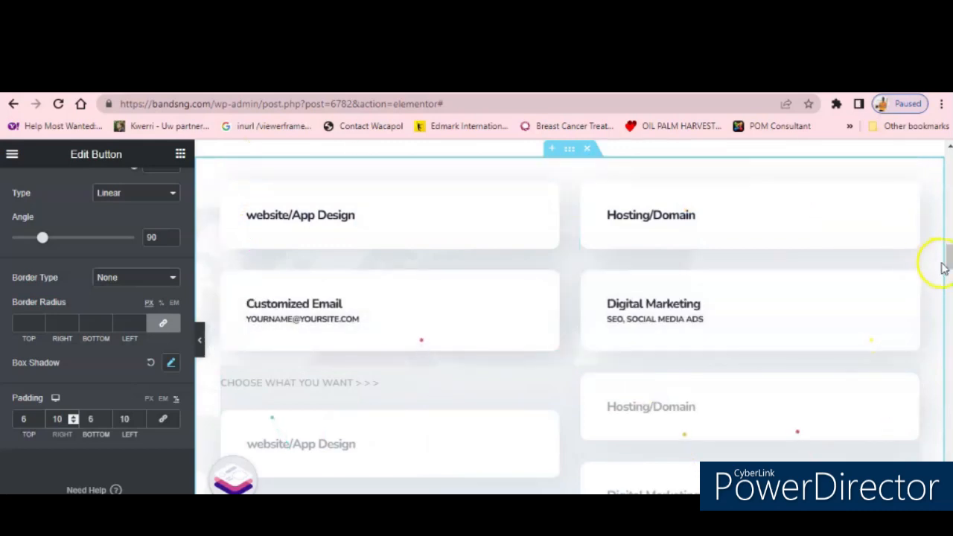
{"action": "left_click_drag", "start_coordinate": [948, 257], "coordinate": [948, 219]}
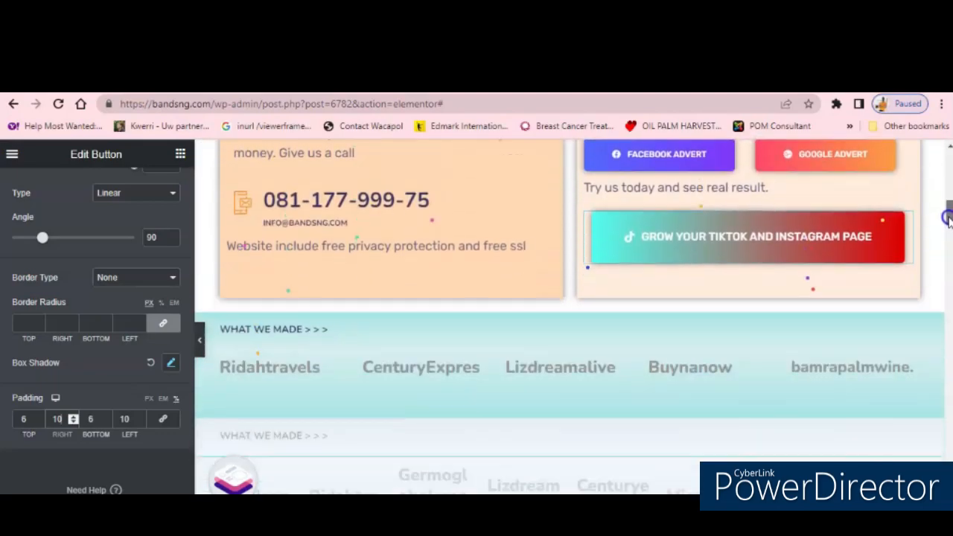